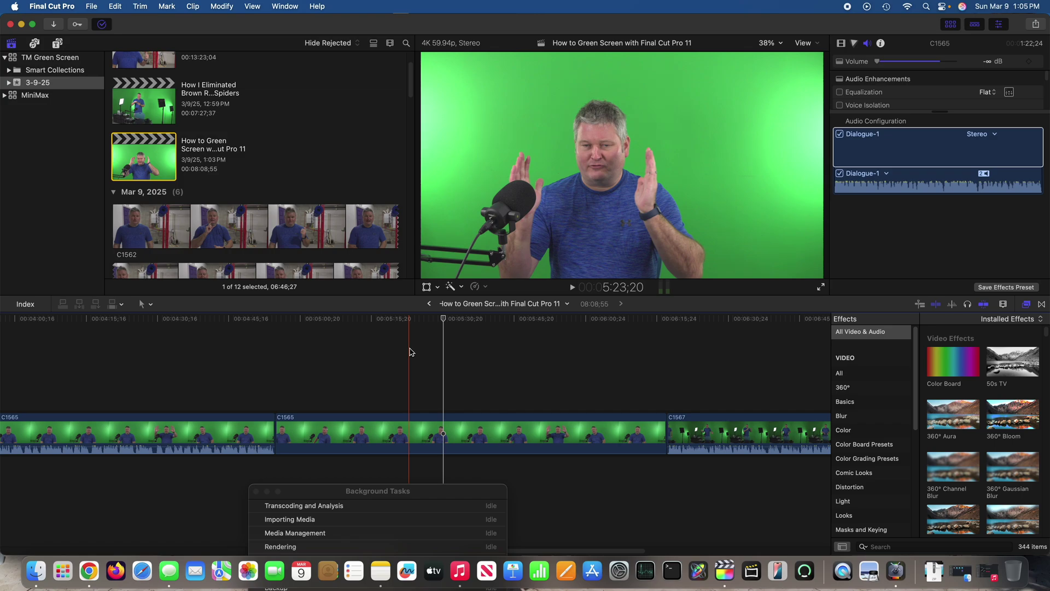
Search the effects for "green" and apply the Green Screen Keyer to the second C1565 clip.
left_click(414, 350)
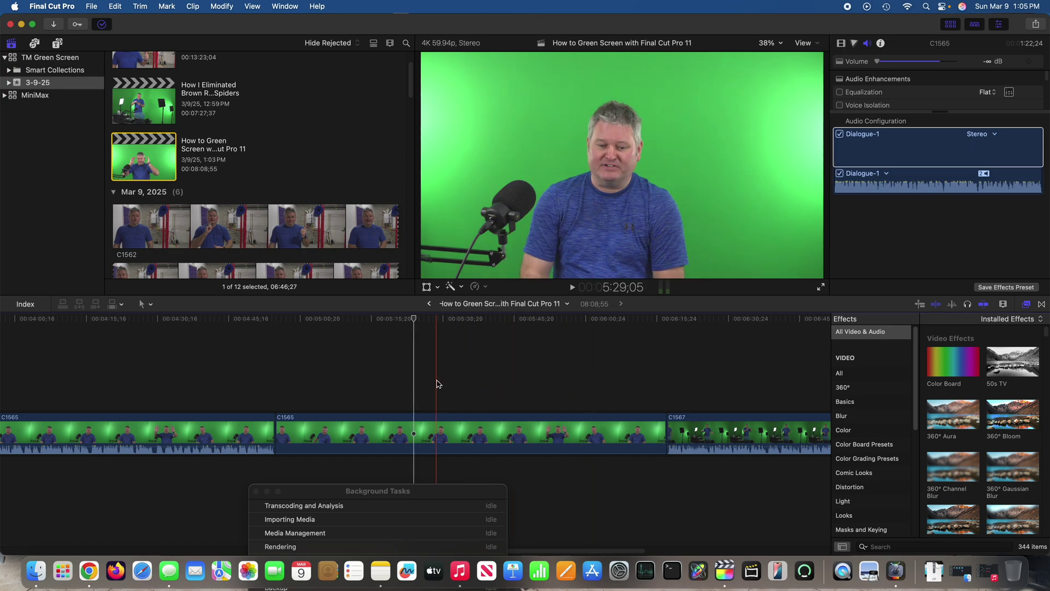
left_click(415, 428)
left_click(904, 175)
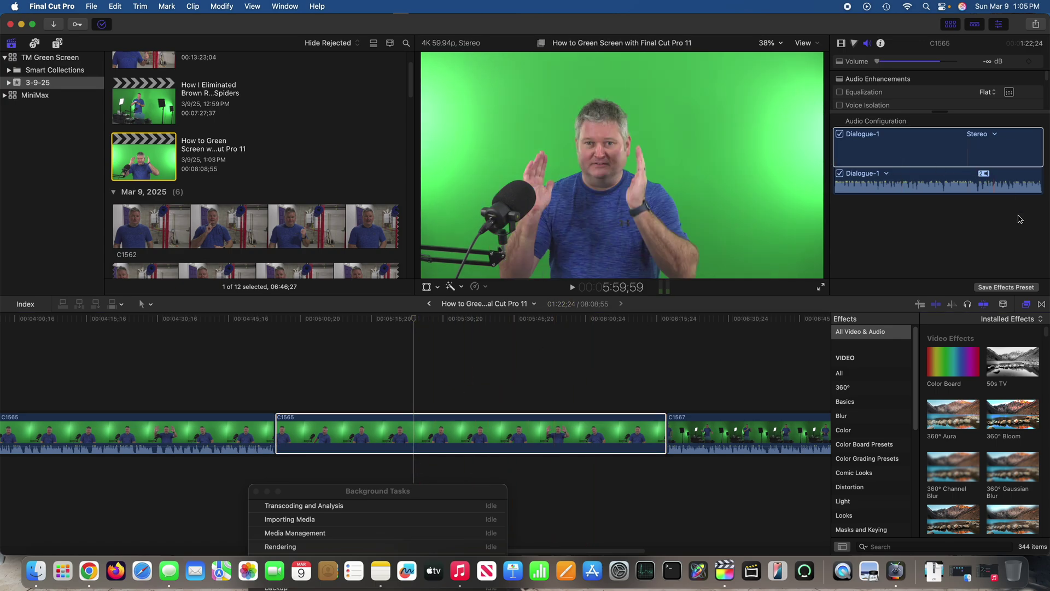
left_click(1028, 305)
left_click(1027, 305)
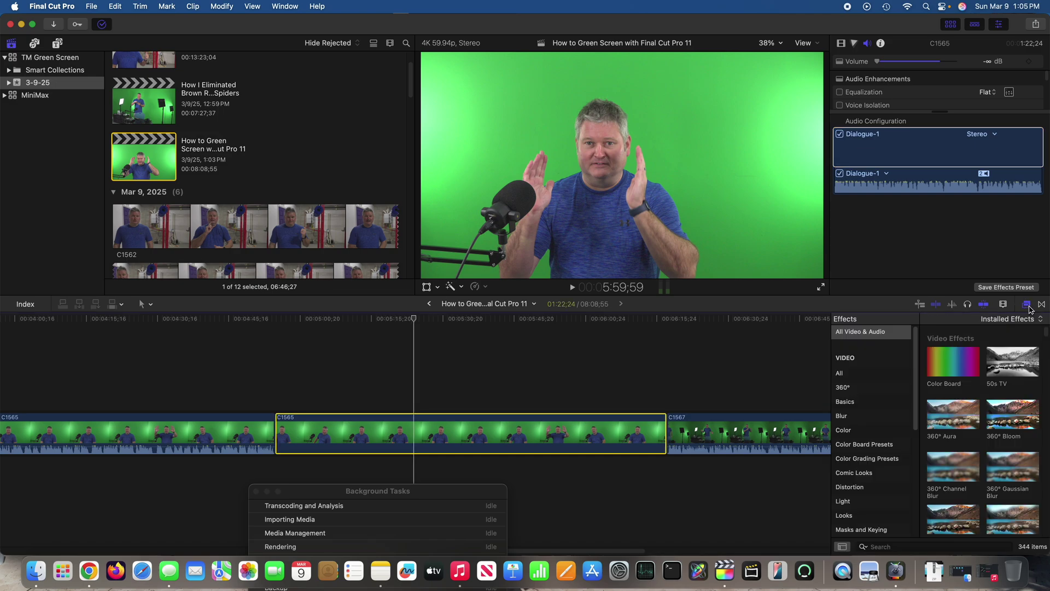
left_click(904, 547)
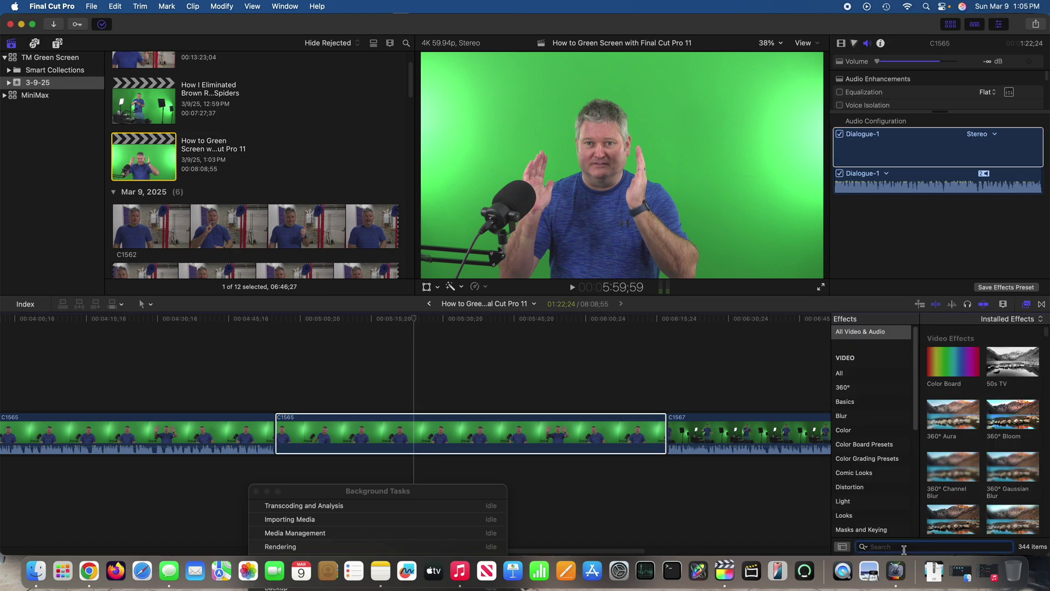
type("green")
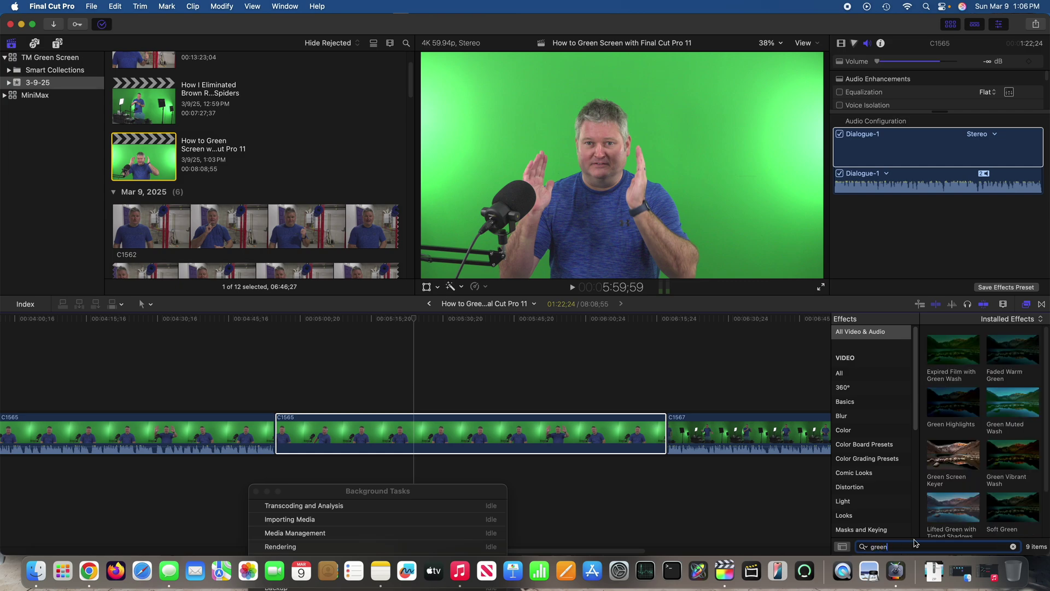
left_click(955, 461)
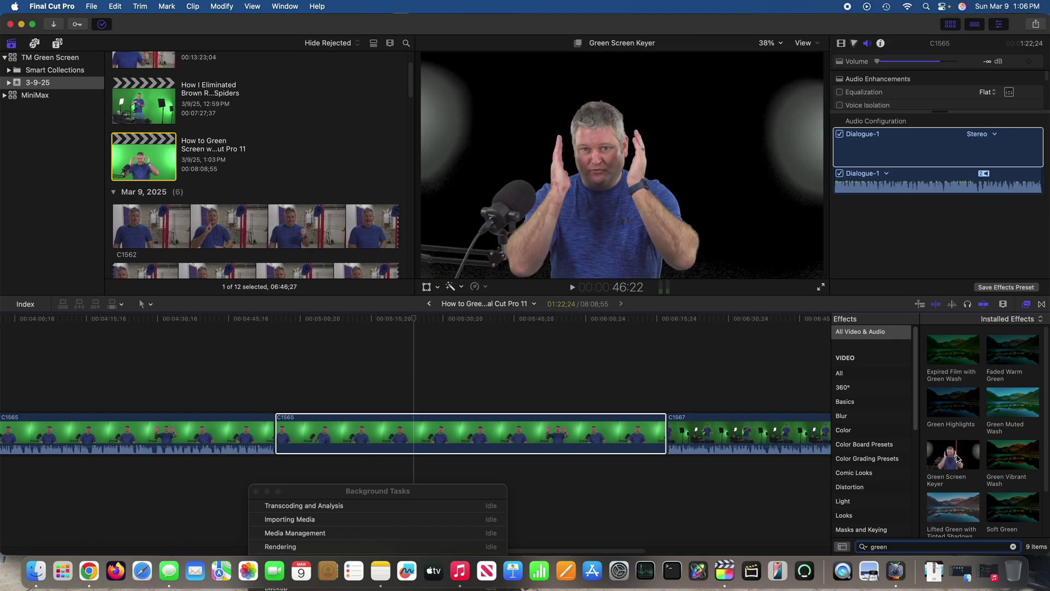
left_click_drag(955, 461, 534, 436)
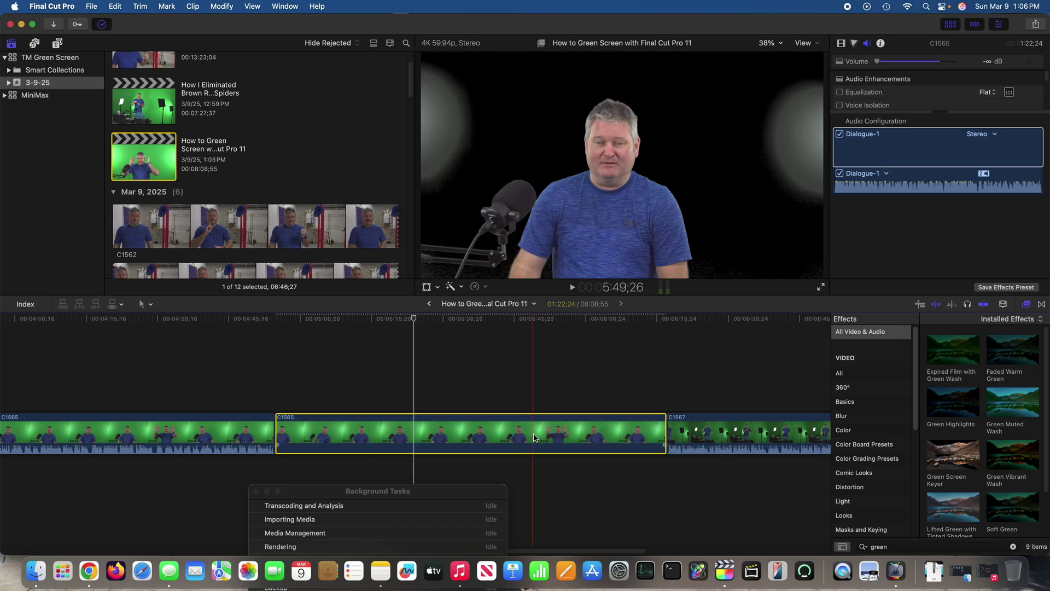
Sample a large rectangle of the green backdrop beside the presenter's head with the Green Screen Keyer's Sample Color tool.
left_click(468, 402)
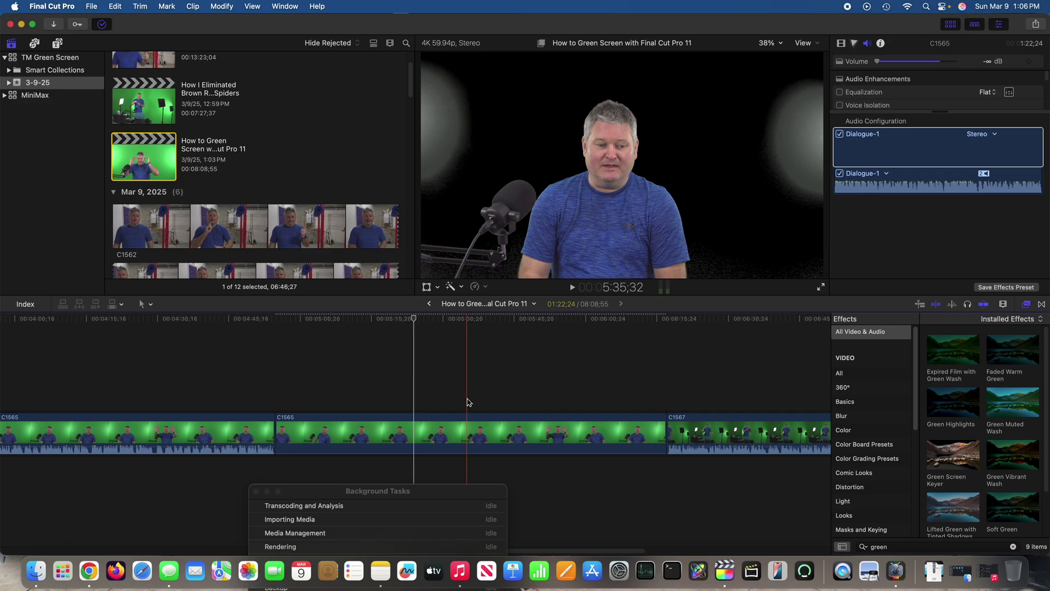
left_click(469, 426)
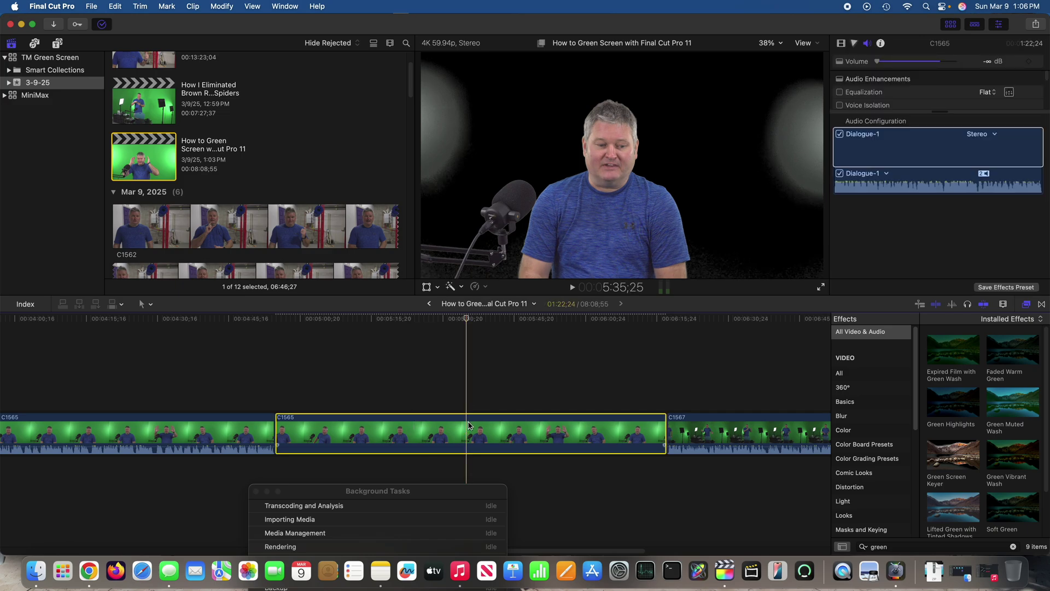
left_click(842, 44)
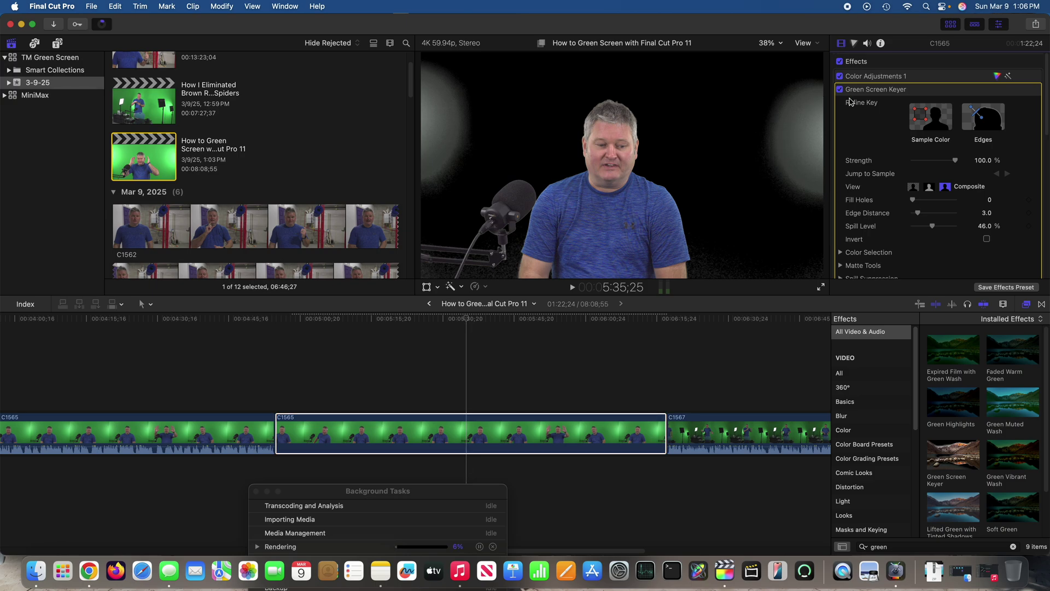
left_click(933, 118)
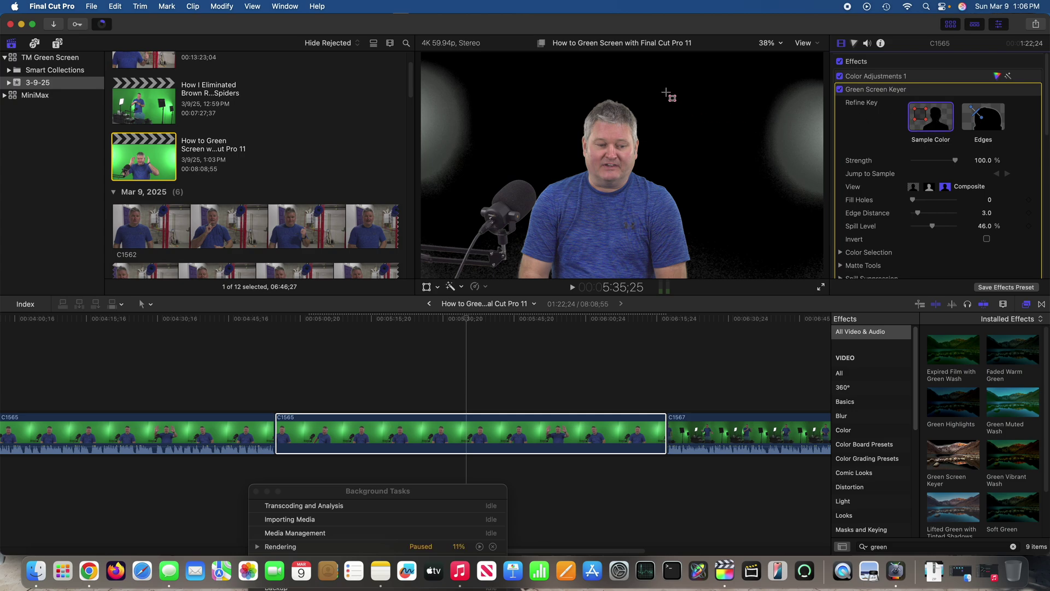
left_click_drag(665, 92, 820, 152)
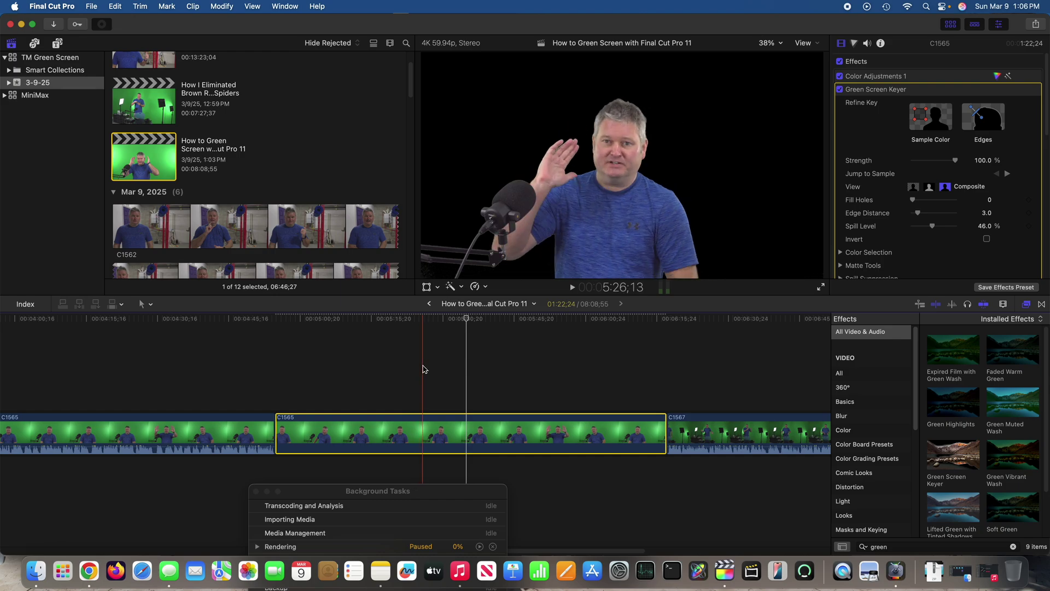
Check the key at another point of the clip and sample the remaining backdrop near the frame's lower-left corner.
left_click(424, 369)
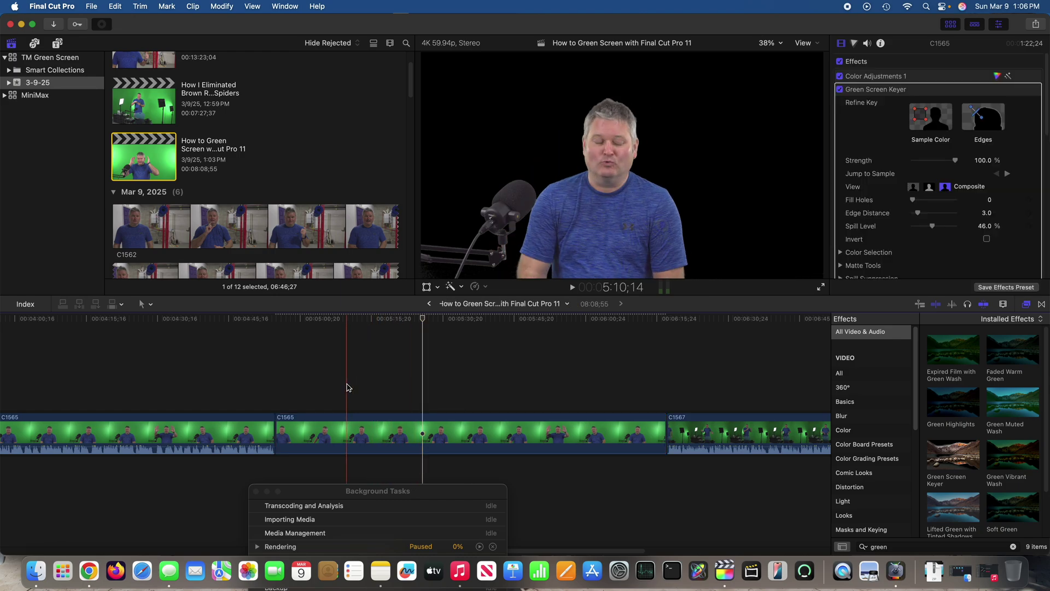
key("space")
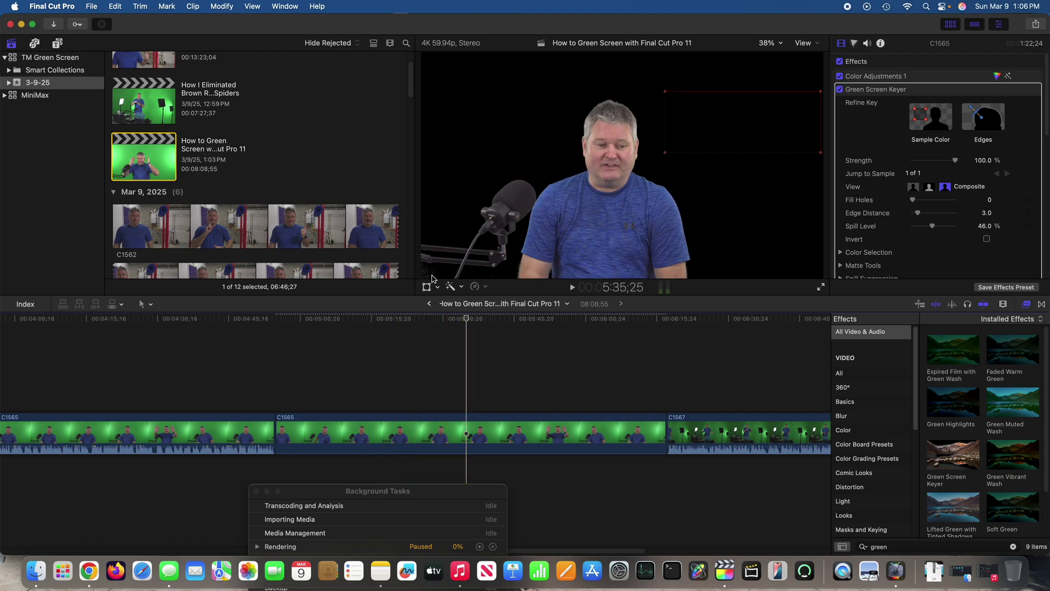
left_click(940, 132)
left_click_drag(444, 278, 448, 279)
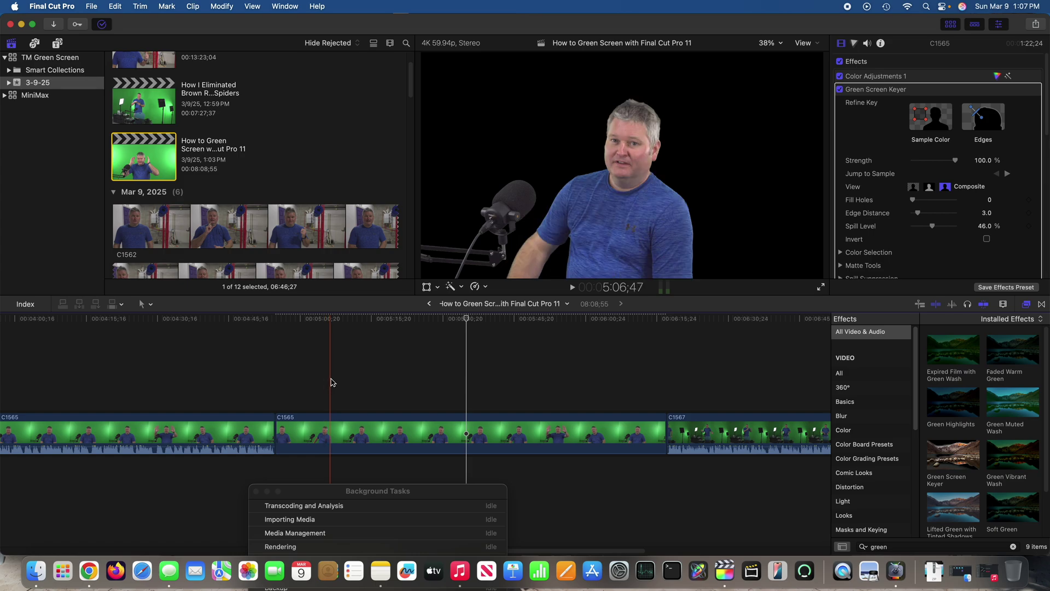
Place the _DSC0518 background image beneath the keyed C1565 clip, aligned with the clip's start.
left_click(367, 382)
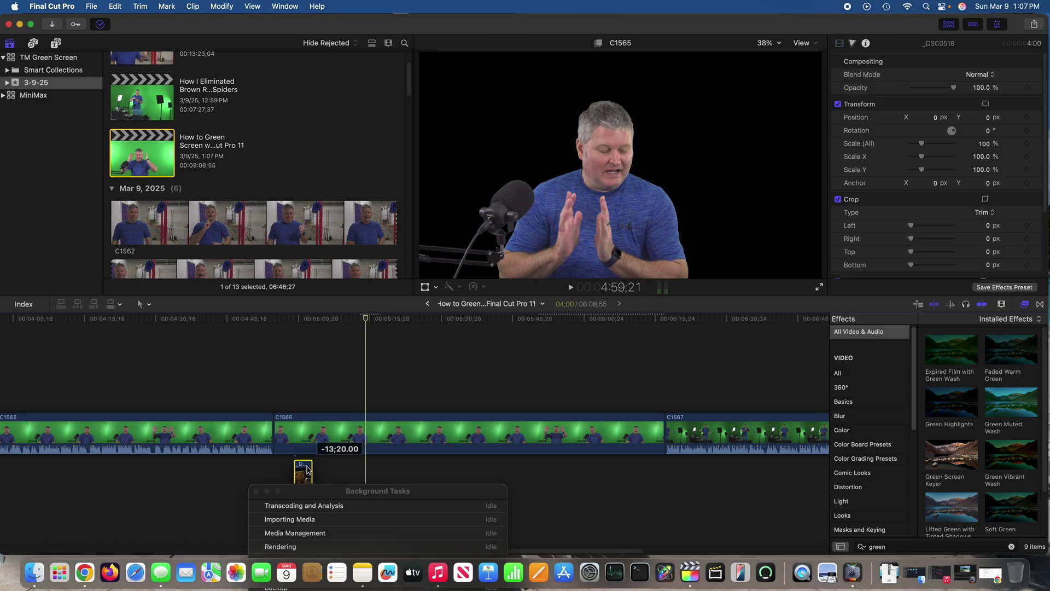
left_click_drag(304, 445, 283, 443)
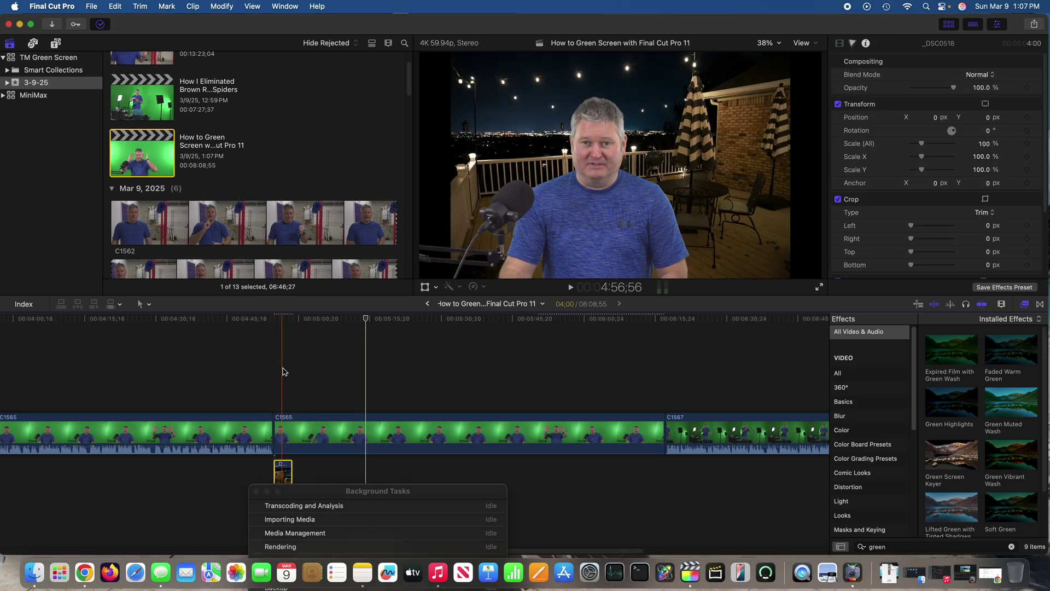
left_click(282, 370)
Move the Background Tasks window aside and extend the _DSC0518 background image to the end of the keyed clip.
left_click_drag(301, 492, 16, 496)
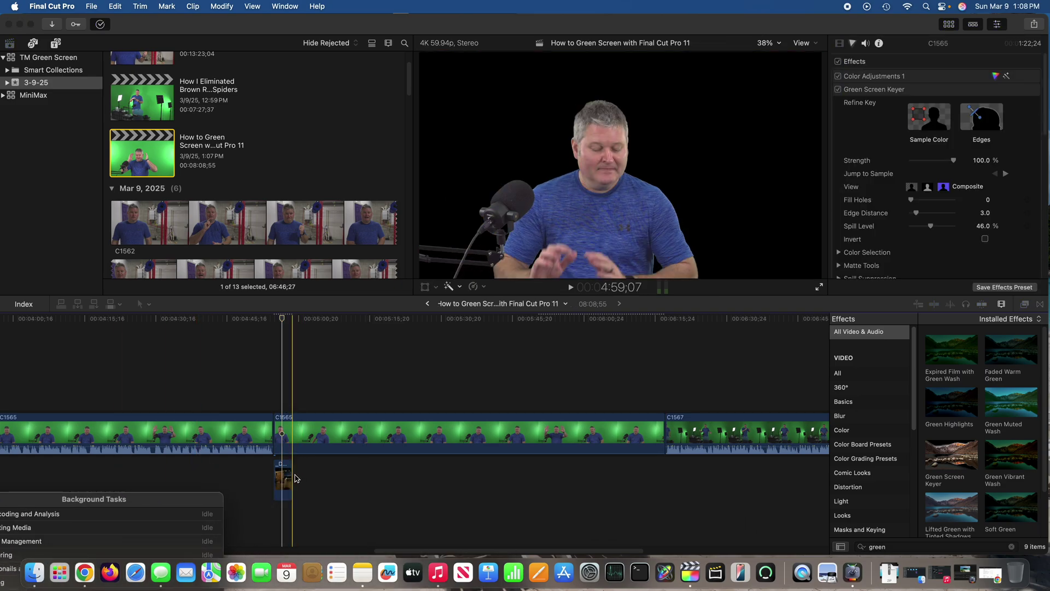
left_click(295, 477)
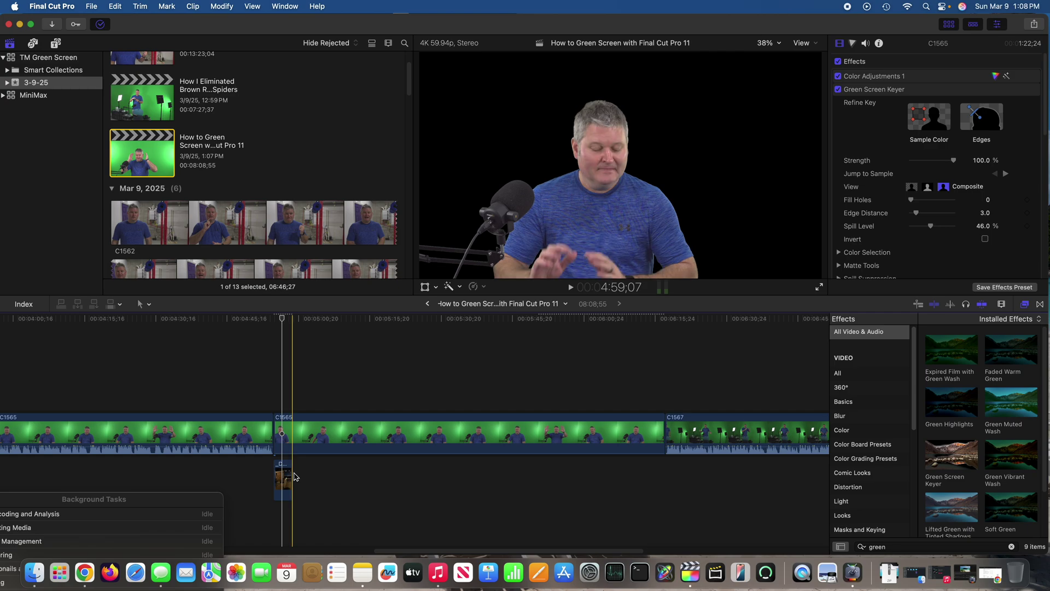
left_click_drag(292, 476, 664, 476)
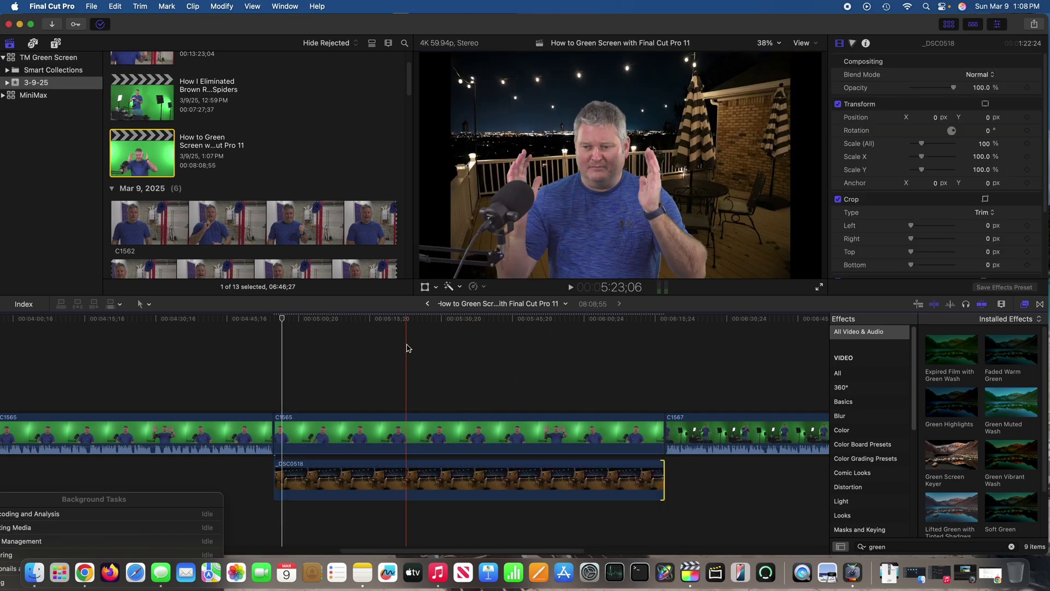
Scale the _DSC0518 background image up to about 122% with Transform so it fills the frame.
left_click(406, 428)
left_click(408, 479)
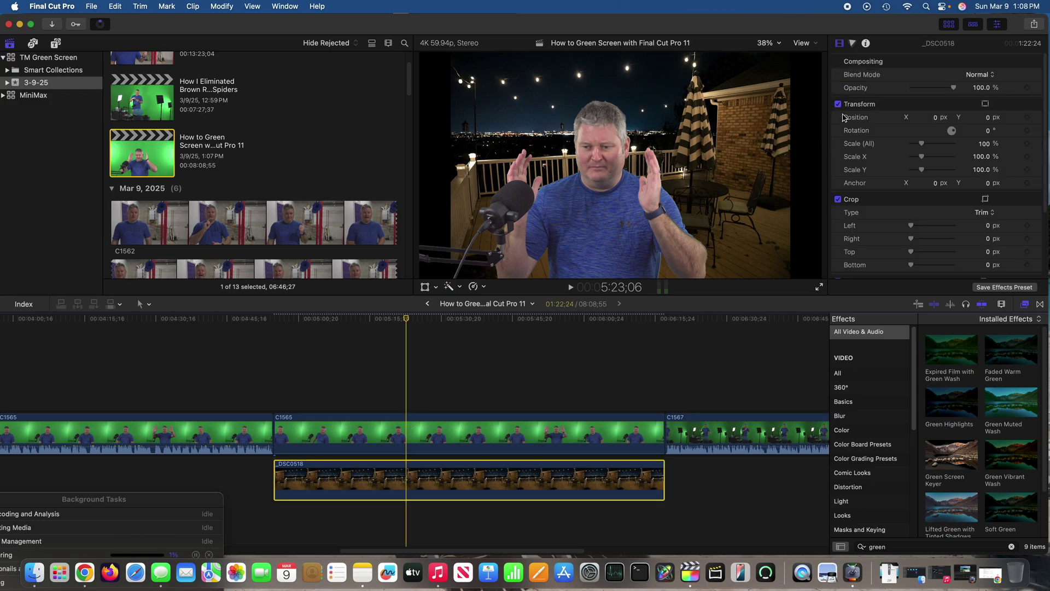
left_click(987, 104)
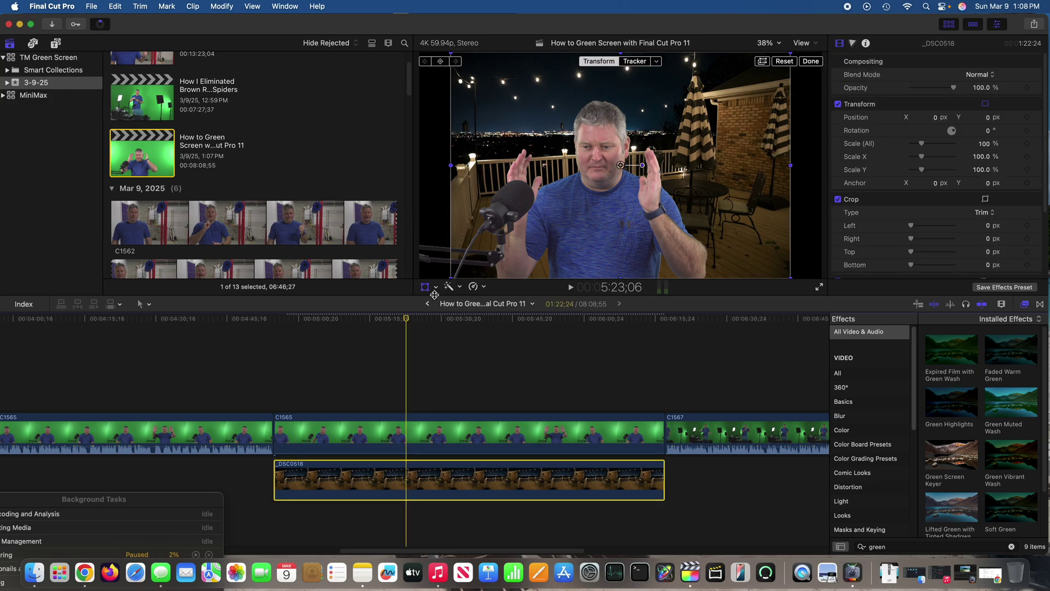
left_click_drag(452, 278, 412, 296)
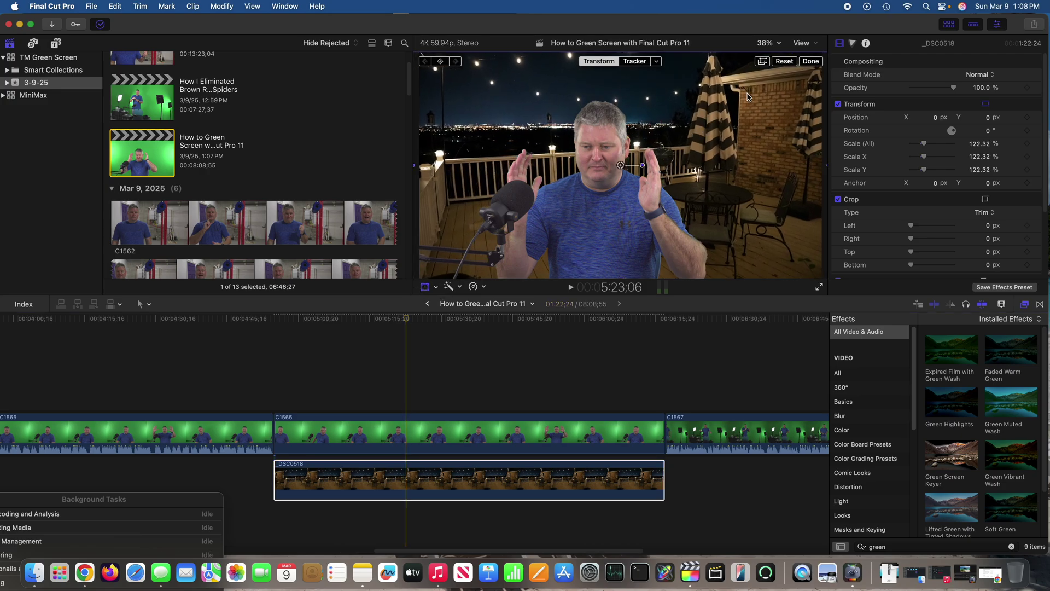
left_click(813, 60)
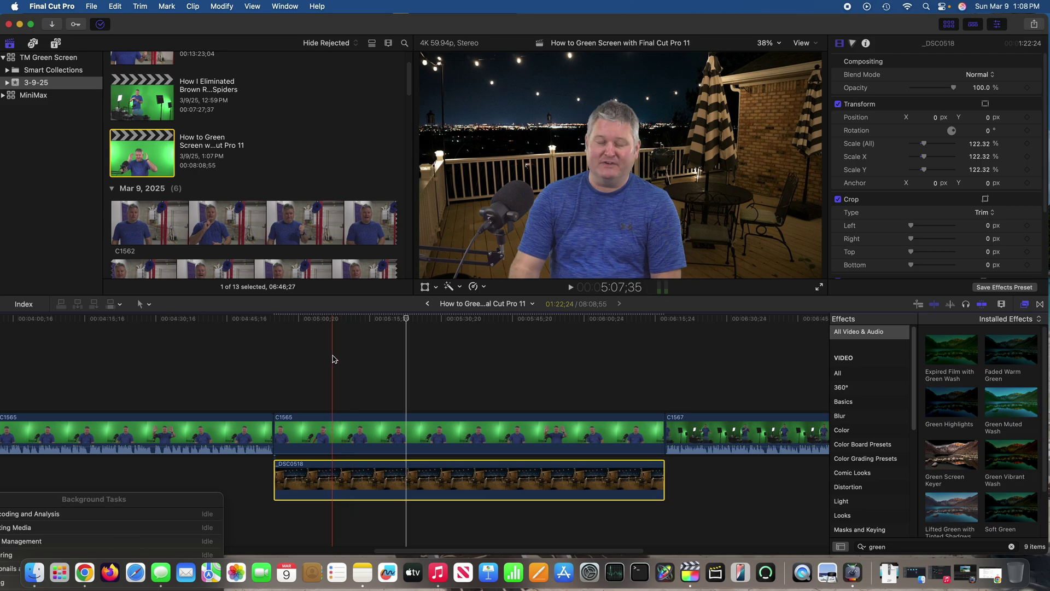
Play back part of the keyed clip to review the composite over the patio background.
left_click(332, 433)
left_click(570, 287)
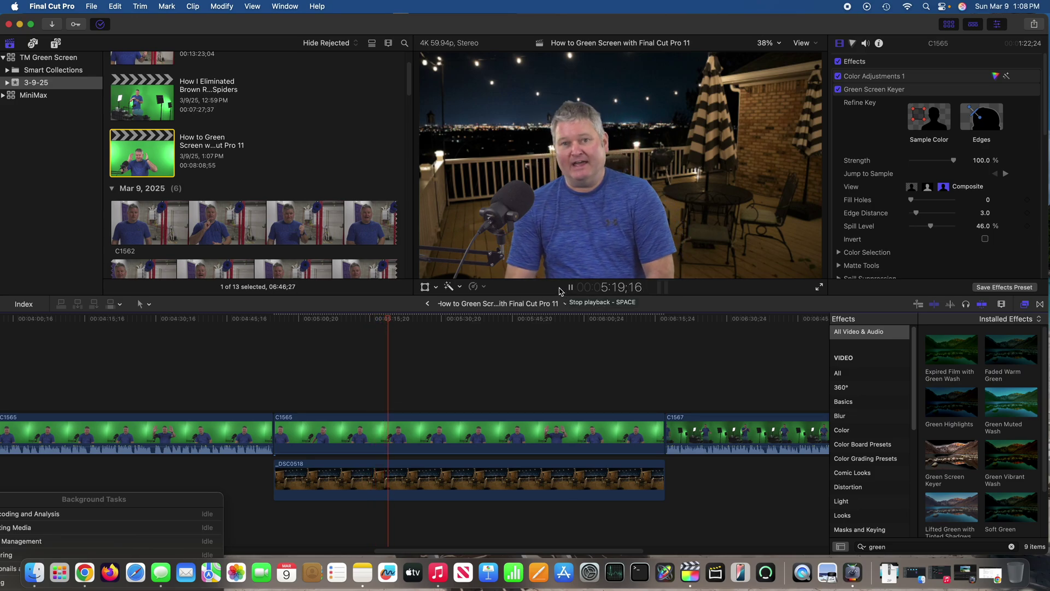
left_click(571, 287)
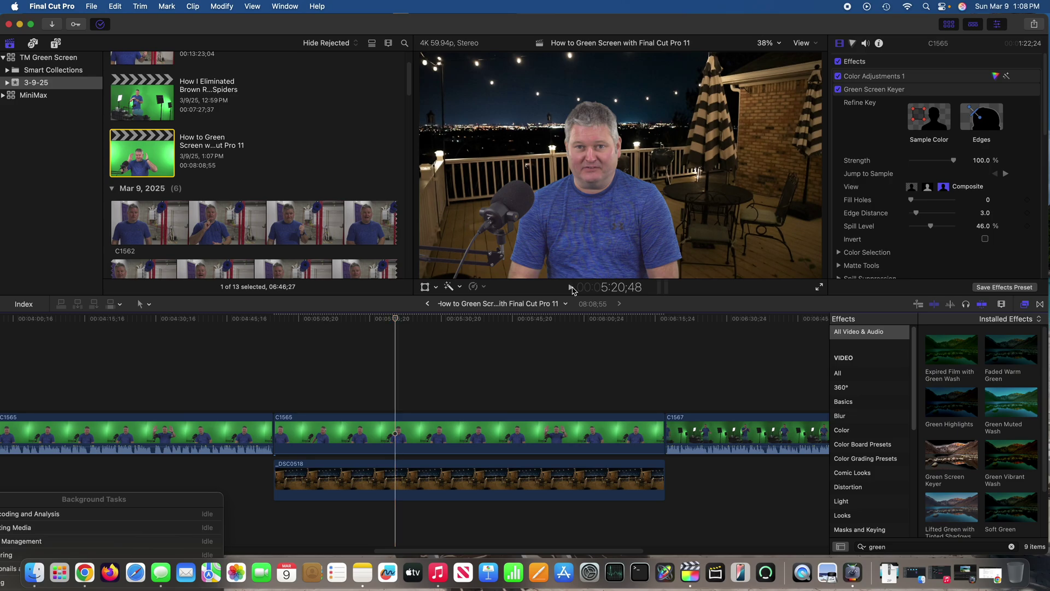
Raise the Green Screen Keyer's Fill Holes on the C1565 clip to about 7.44.
left_click(390, 425)
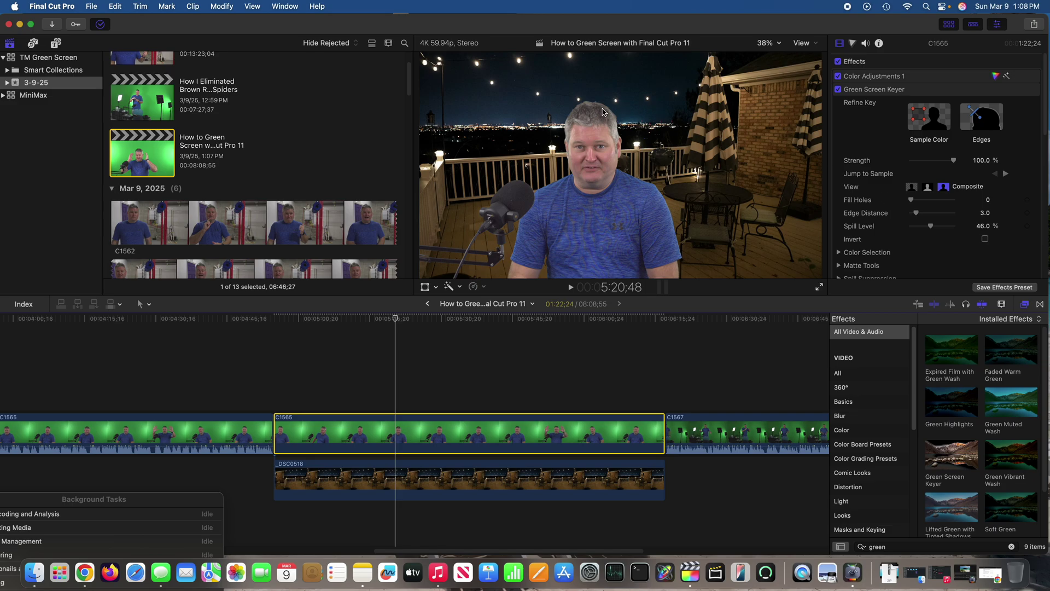
left_click_drag(912, 202, 944, 201)
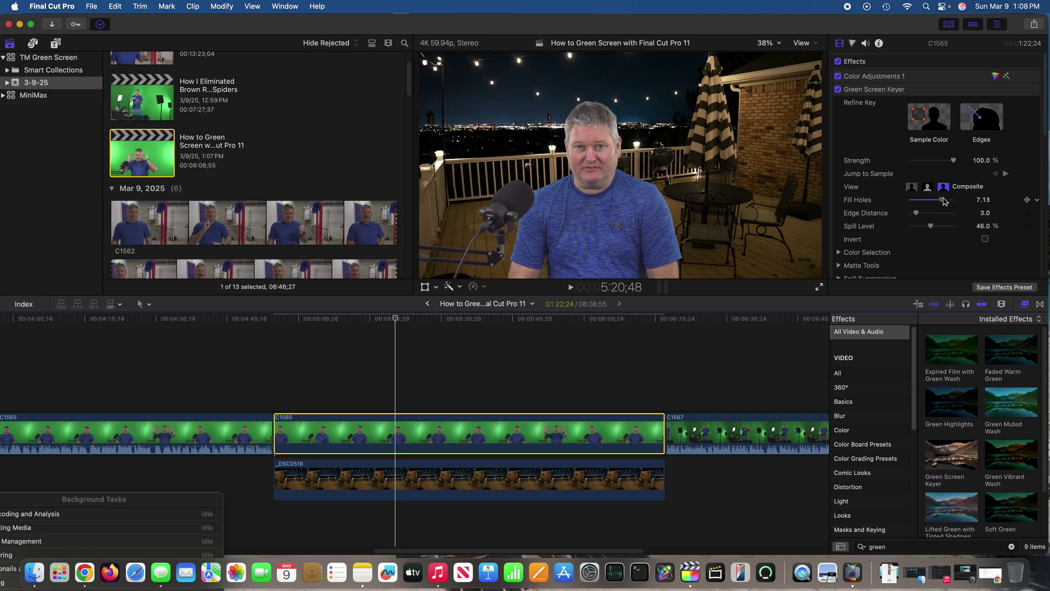
left_click(448, 361)
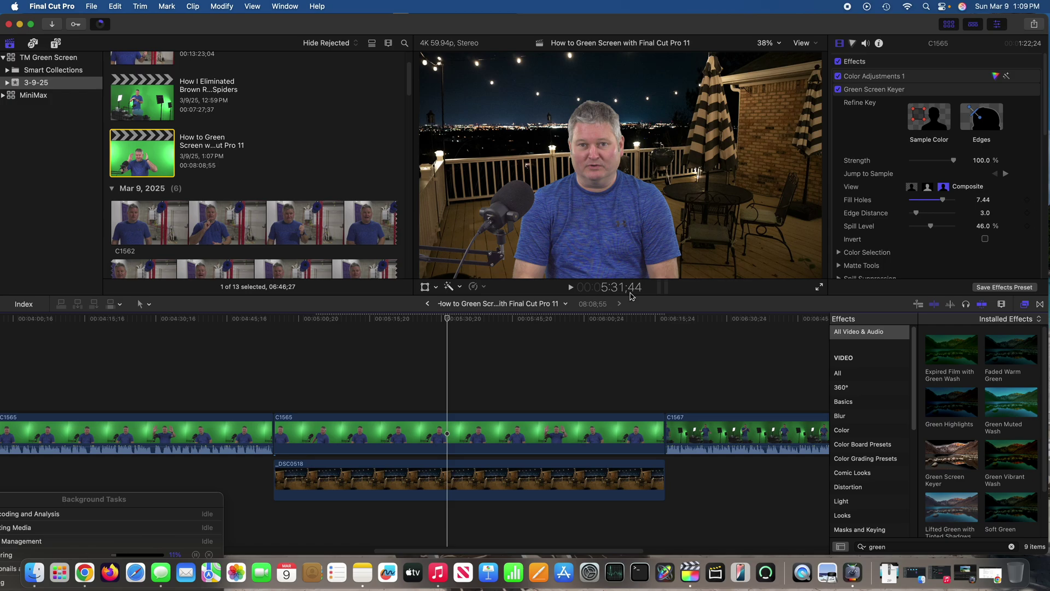
Raise the keyed C1565 clip's exposure to 55 in its color adjustments.
left_click(298, 350)
left_click(298, 423)
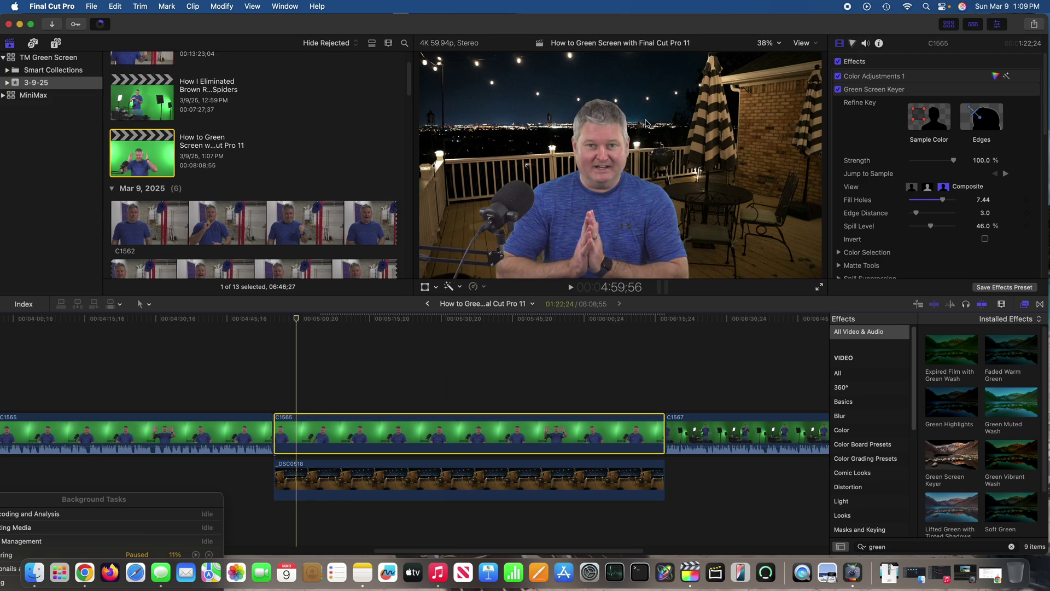
left_click(854, 43)
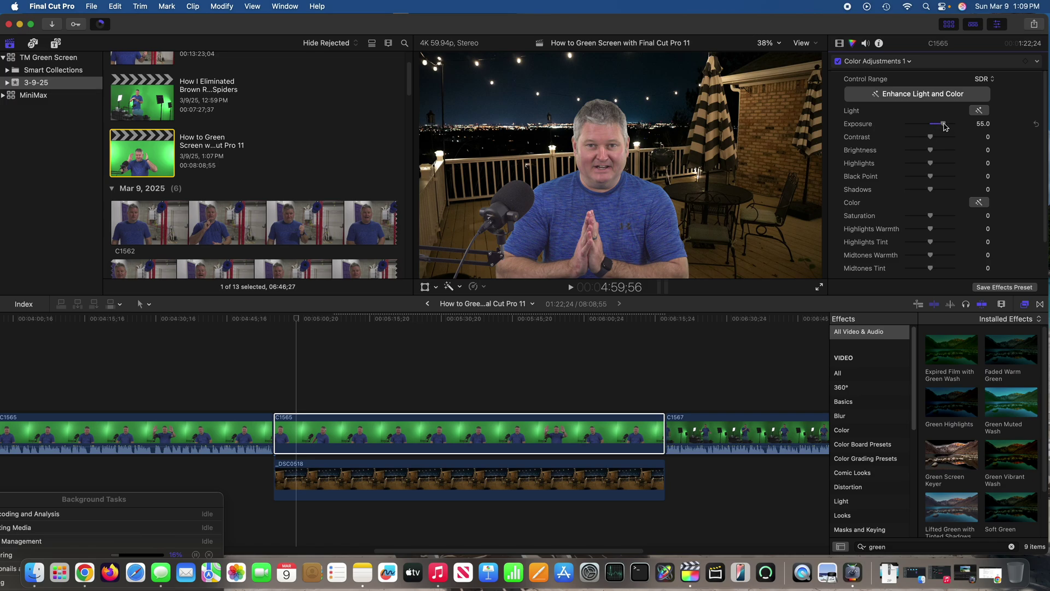
Try lowering the keyed clip's exposure to -41, and undo that exposure change.
left_click_drag(945, 125, 921, 125)
left_click(116, 6)
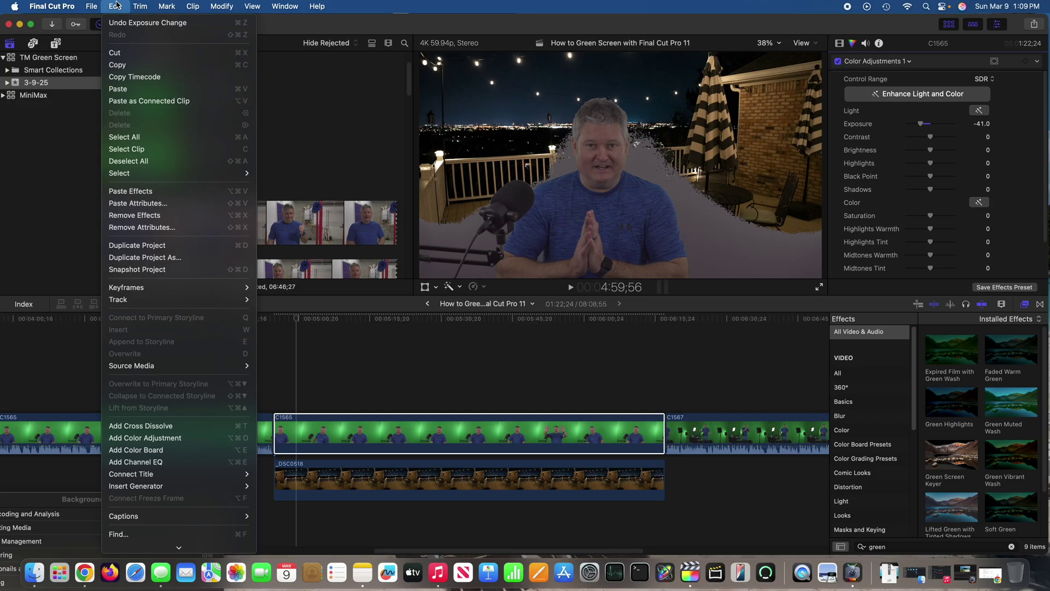
left_click(143, 20)
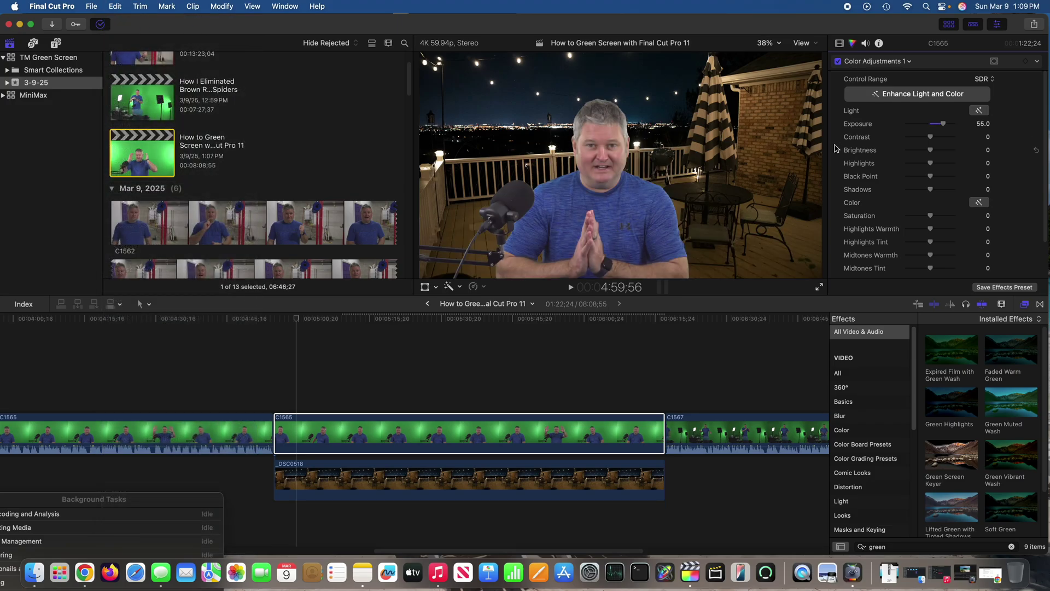
Compare the unkeyed footage with the keyed composite and bring up the Green Screen Keyer settings for review.
left_click(331, 374)
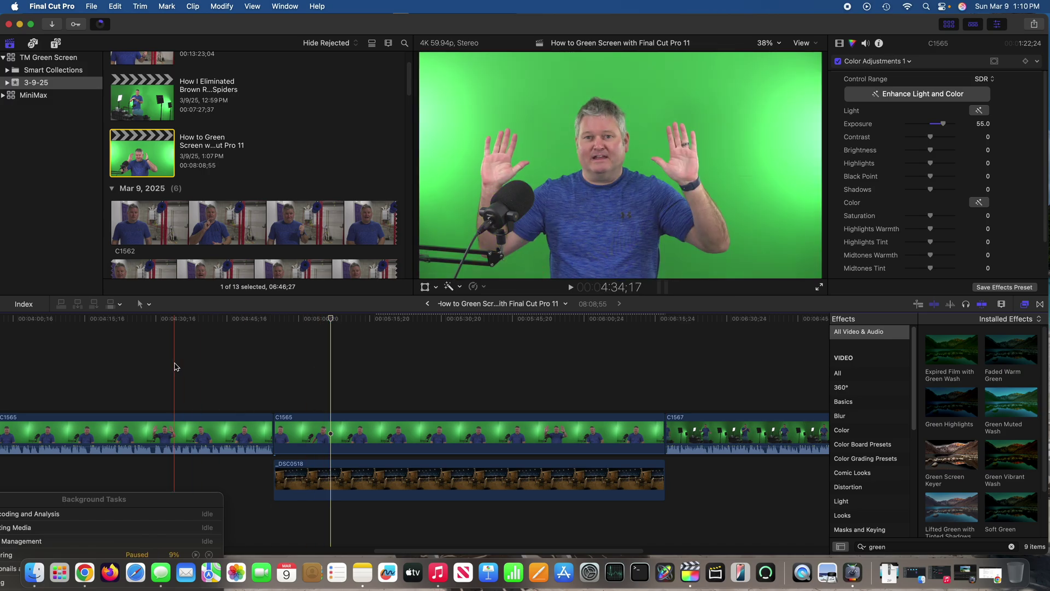
left_click(174, 366)
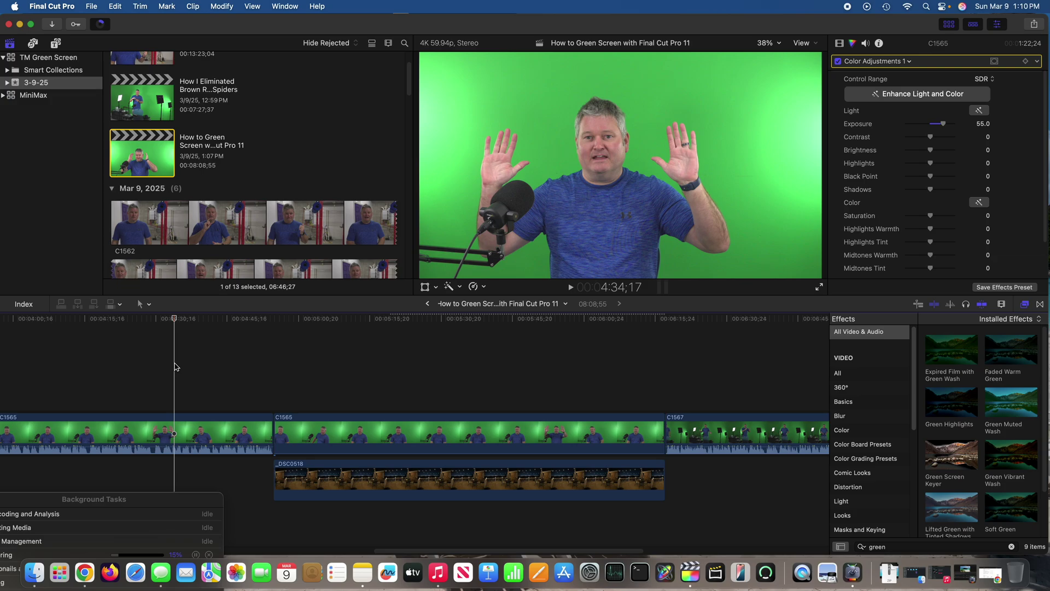
left_click(340, 361)
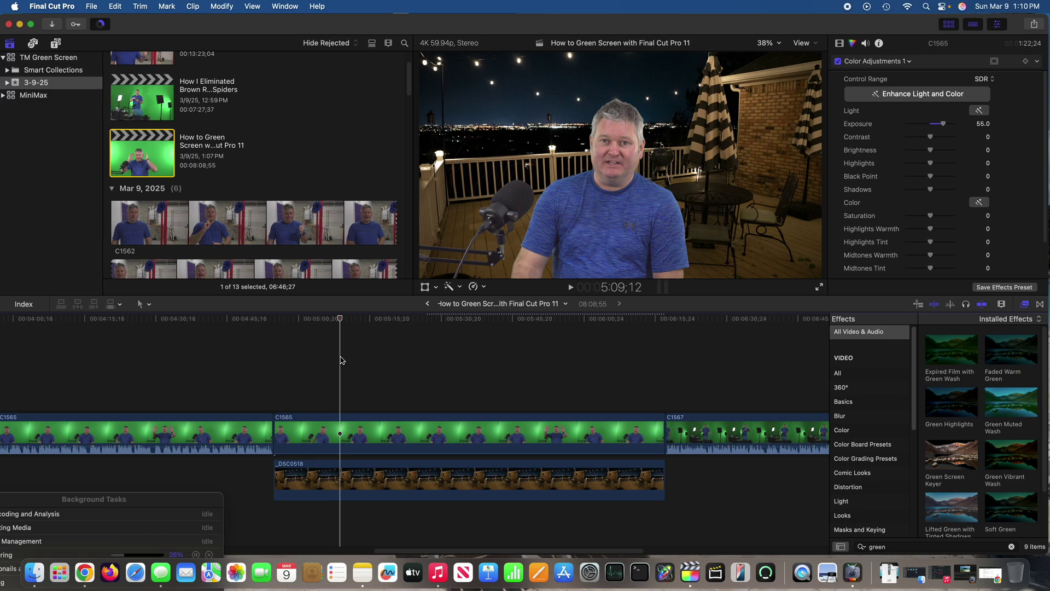
left_click(840, 44)
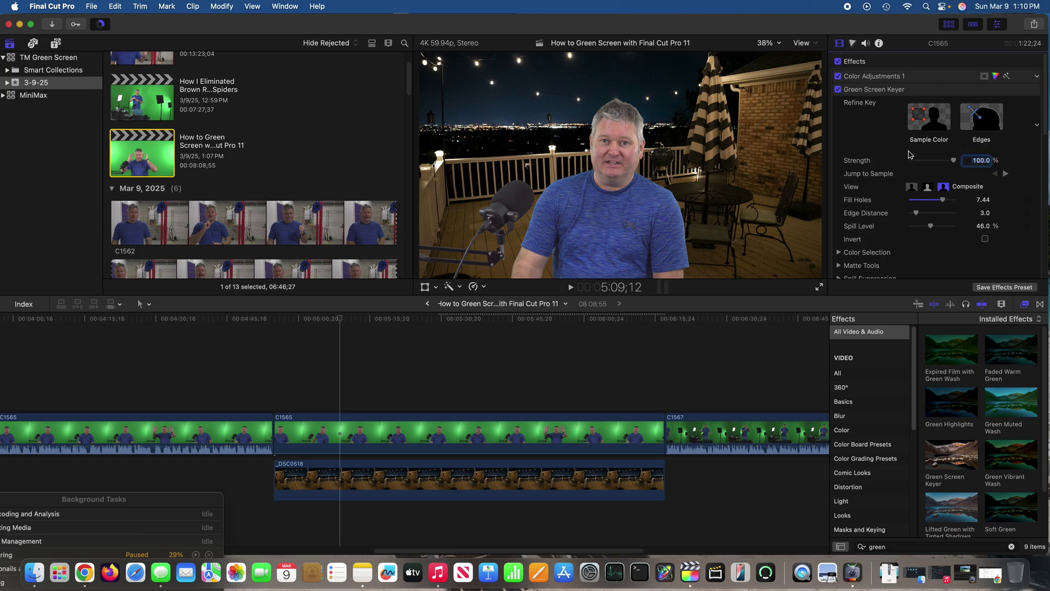